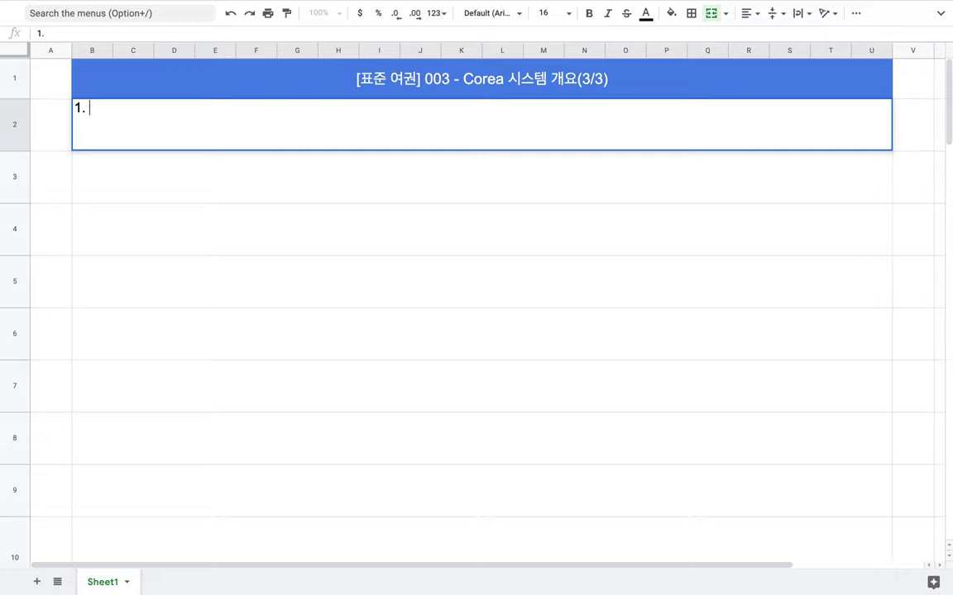
- Enter "1. Tools: Languages(Erlang + Ruby => Elixir, Erlang + Haskell => Gleam, Haskell, Rust)" in row 2
{"action": "type", "text": "ehr"}
{"action": "key", "text": "BackSpace"}
{"action": "key", "text": "BackSpace"}
{"action": "key", "text": "BackSpace"}
{"action": "type", "text": "Tools: "}
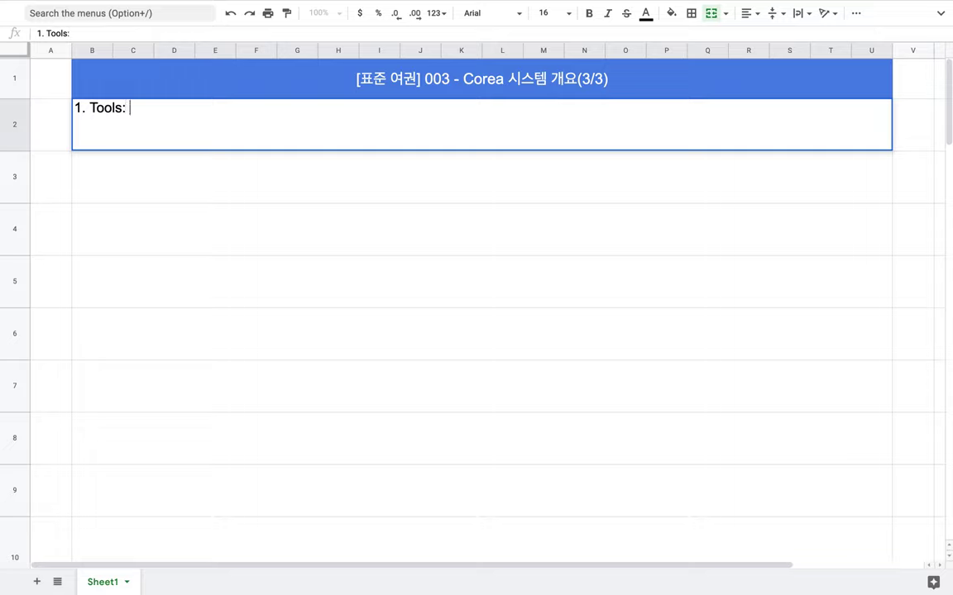
{"action": "type", "text": "Language"}
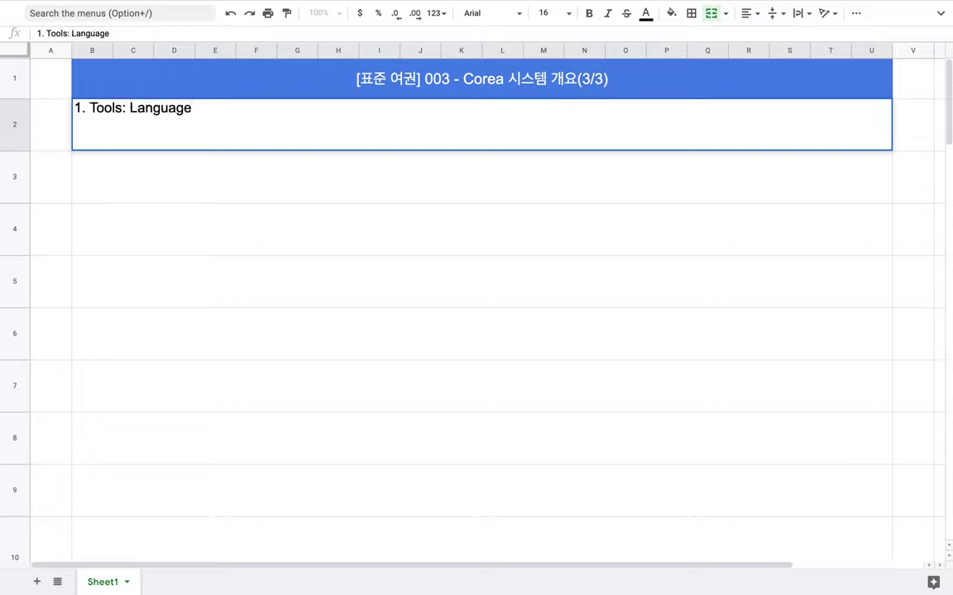
{"action": "type", "text": "s(Erlang"}
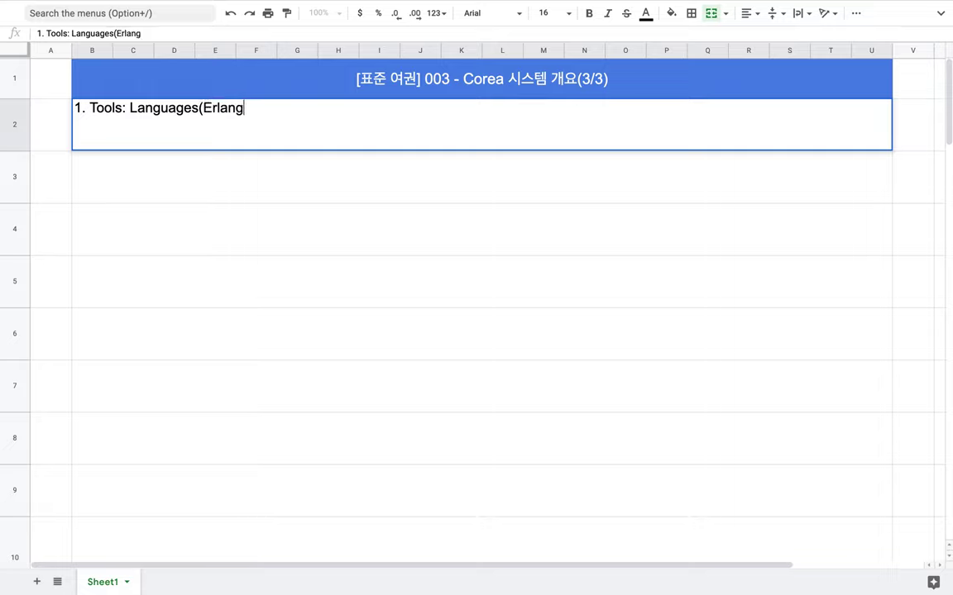
{"action": "type", "text": " + Ruby ="}
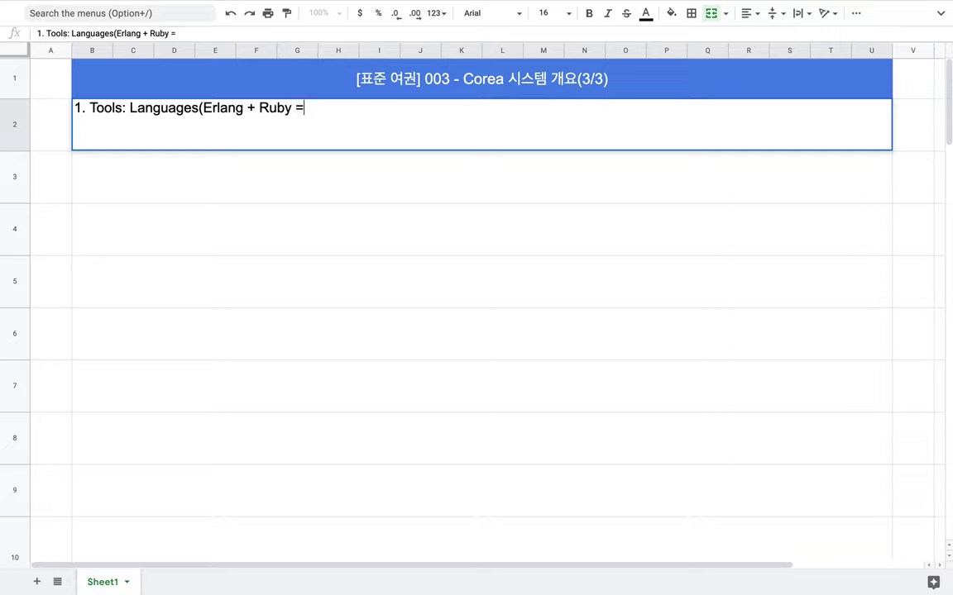
{"action": "type", "text": "> Elixir, E"}
{"action": "type", "text": "rlang +"}
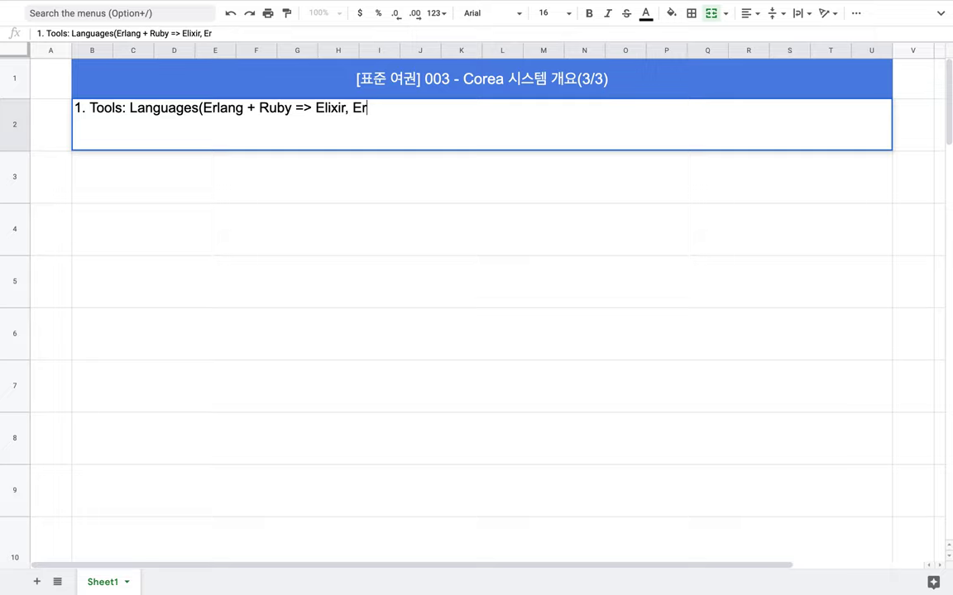
{"action": "type", "text": " Haskell"}
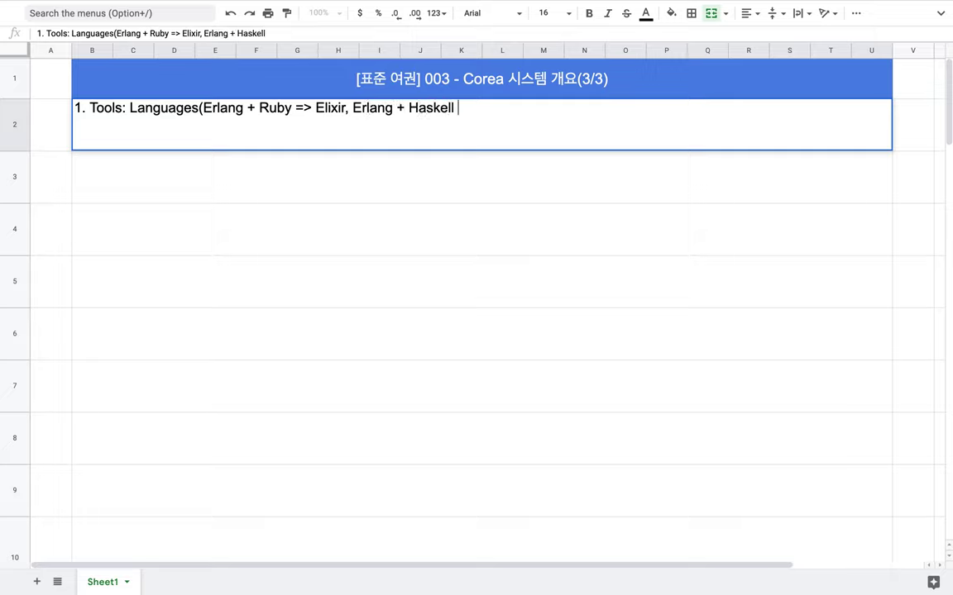
{"action": "type", "text": " => Gleam"}
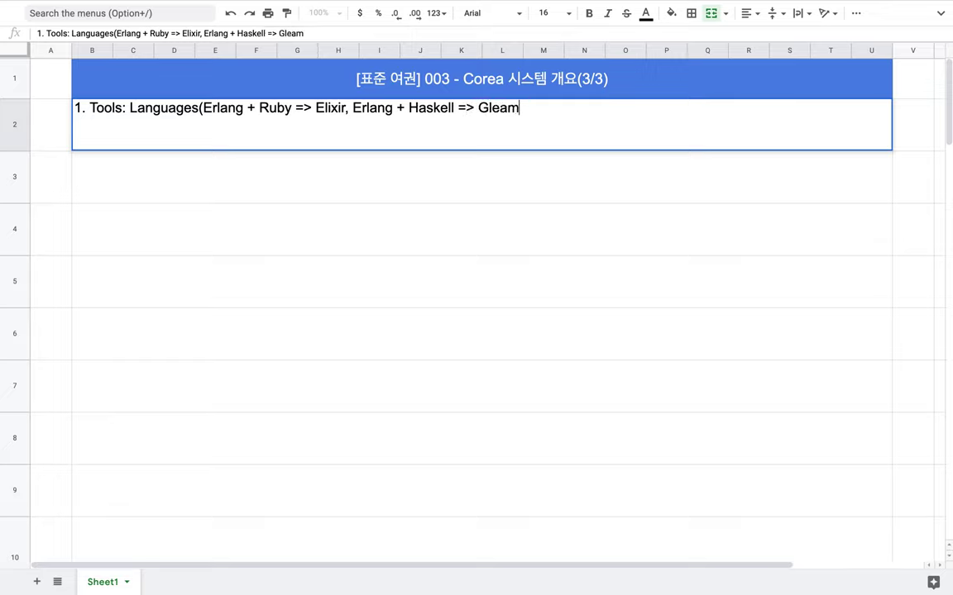
{"action": "type", "text": ", Haskell"}
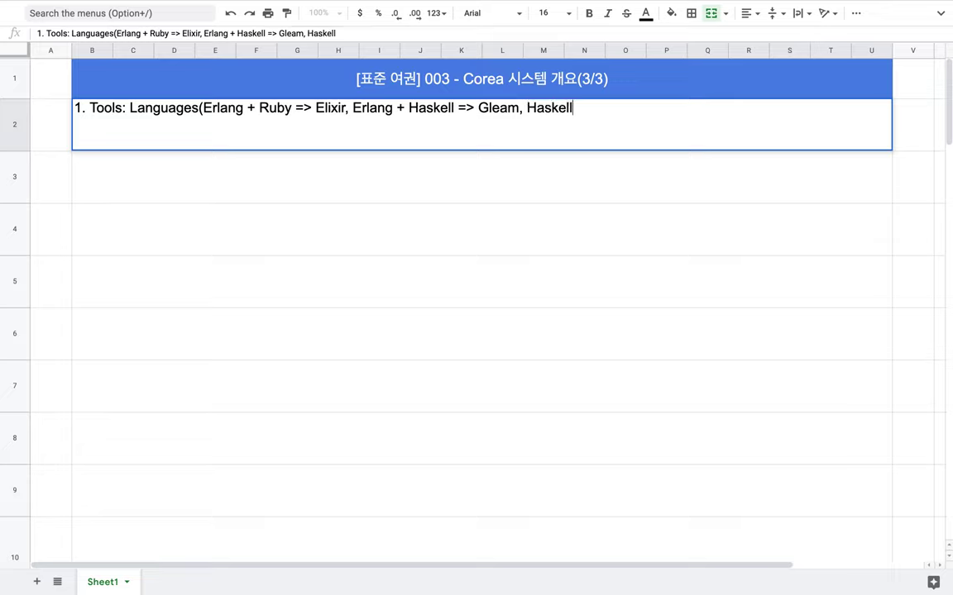
{"action": "type", "text": ", Rust)"}
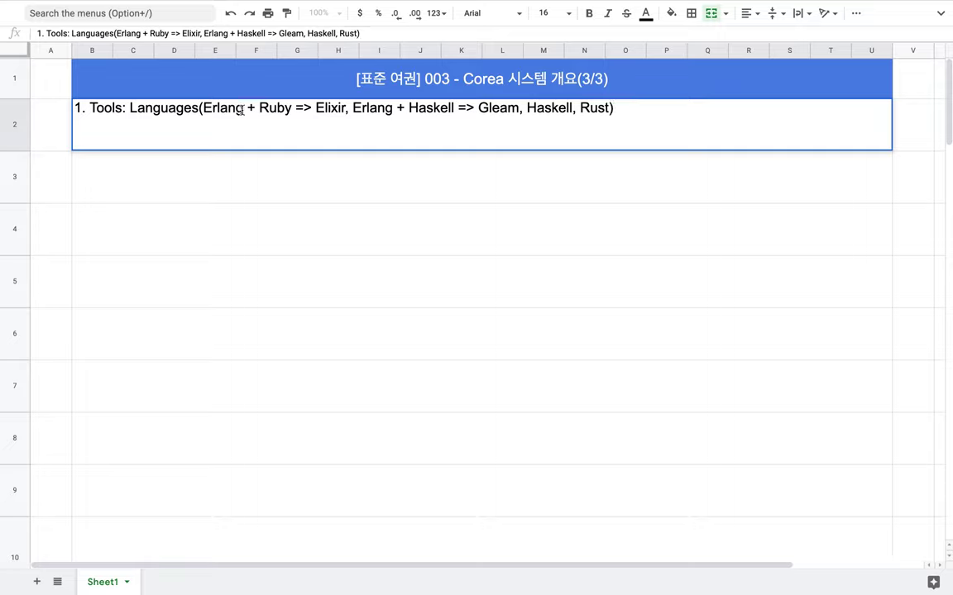
{"action": "double_click", "coordinate": [324, 108]}
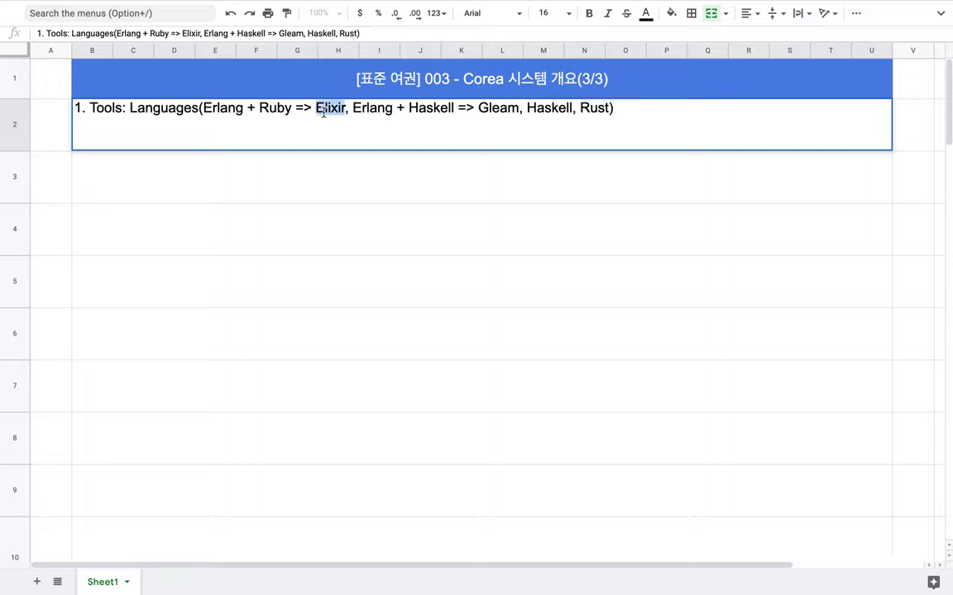
{"action": "double_click", "coordinate": [494, 108]}
{"action": "double_click", "coordinate": [592, 108]}
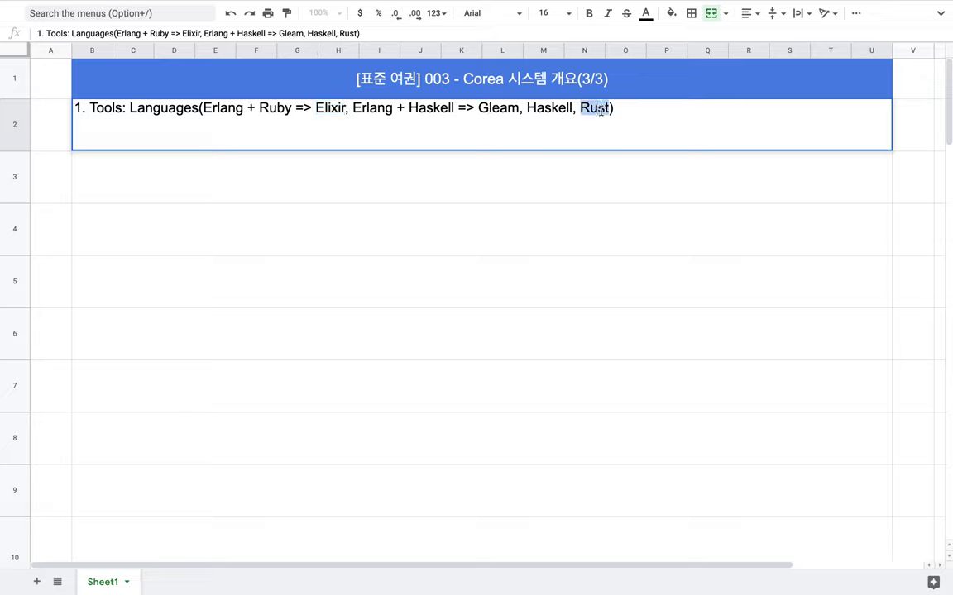
{"action": "double_click", "coordinate": [371, 109]}
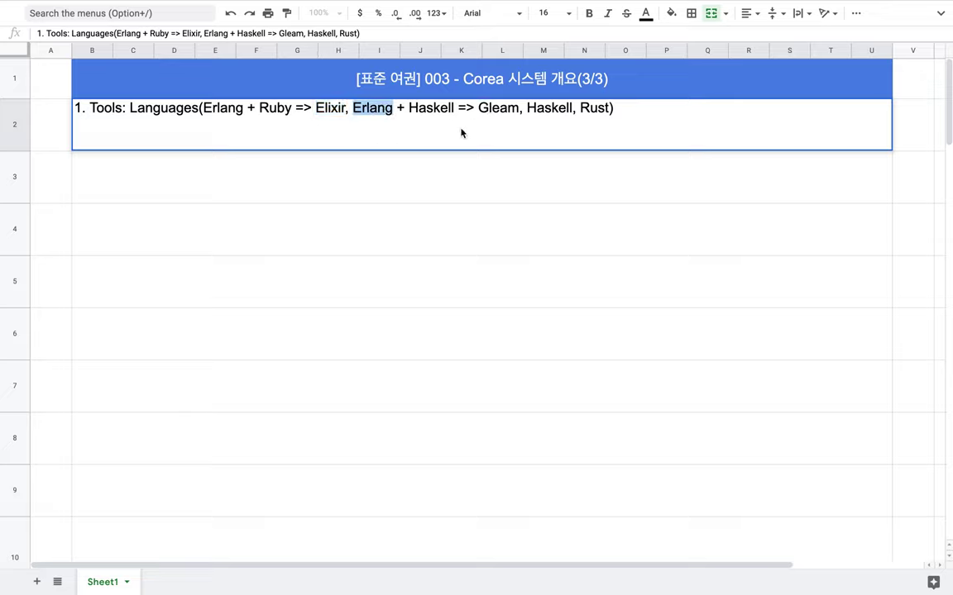
- Append ", Phoenix LiveView" to the end of the Tools entry in row 2
{"action": "left_click", "coordinate": [629, 107]}
{"action": "type", "text": ", Pho"}
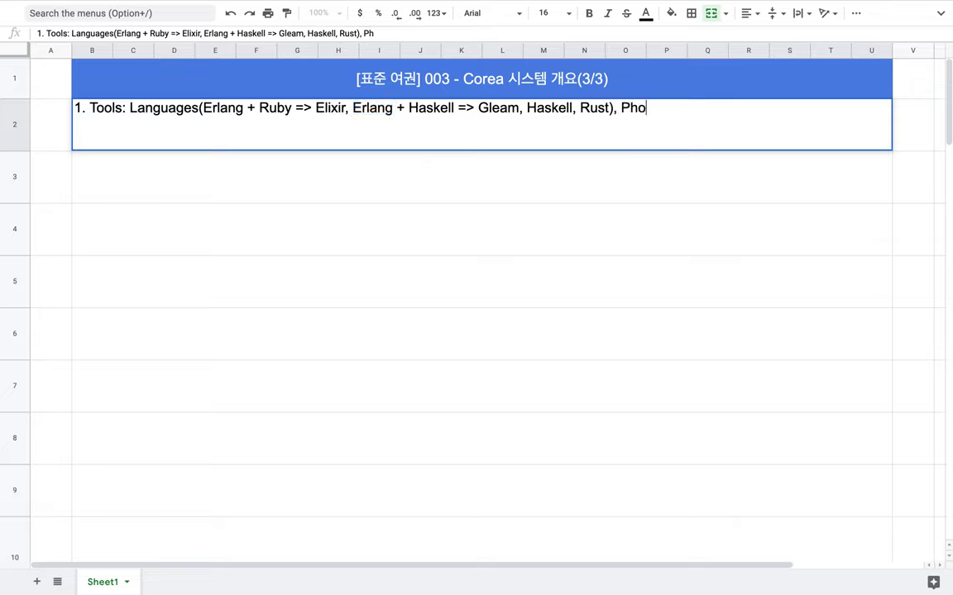
{"action": "type", "text": "enix LiveView"}
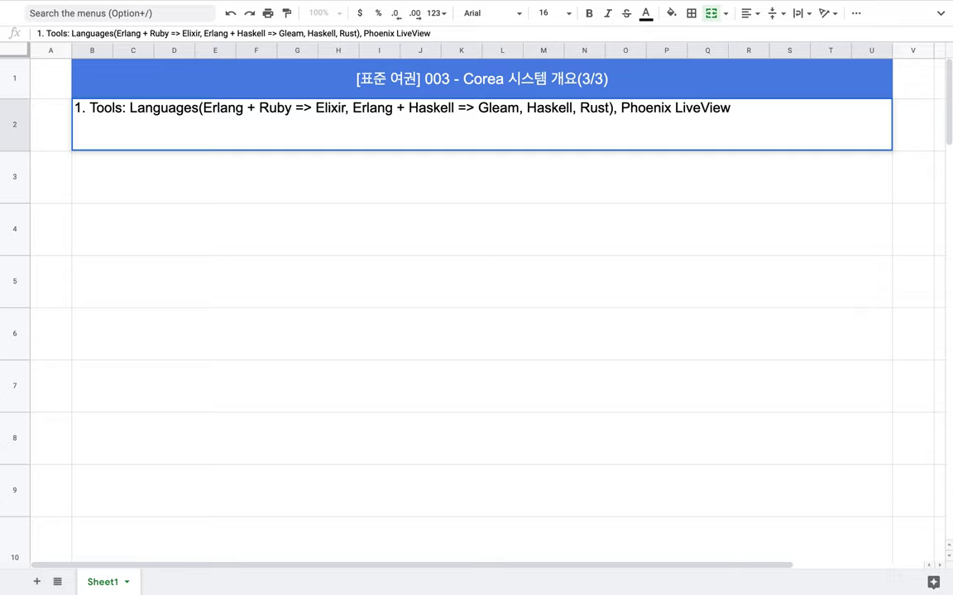
{"action": "key", "text": "Return"}
- Enter "2. Database: PostgreSQL, MongoDB, Casandra" in row 3
{"action": "type", "text": "2. D"}
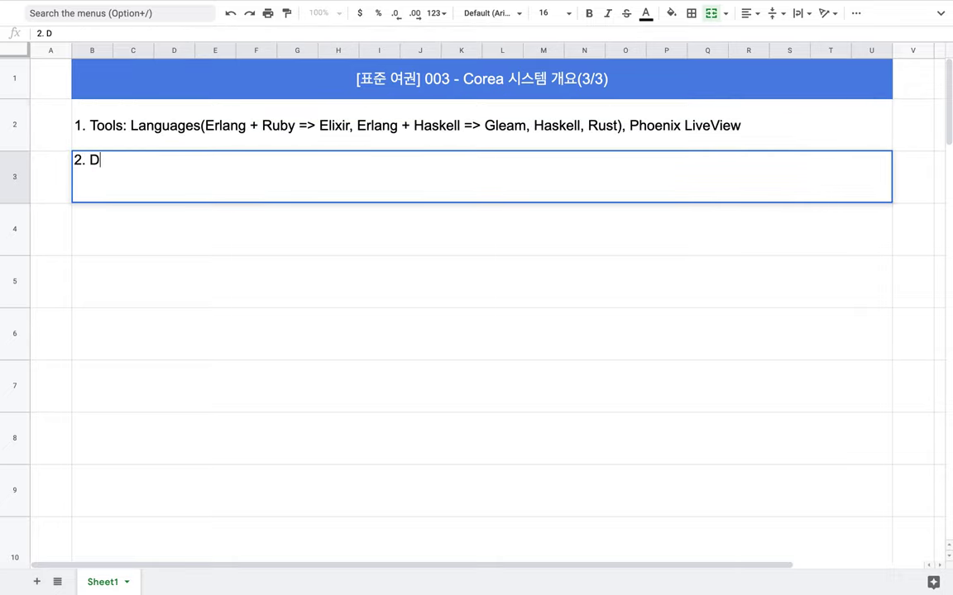
{"action": "type", "text": "atabase:"}
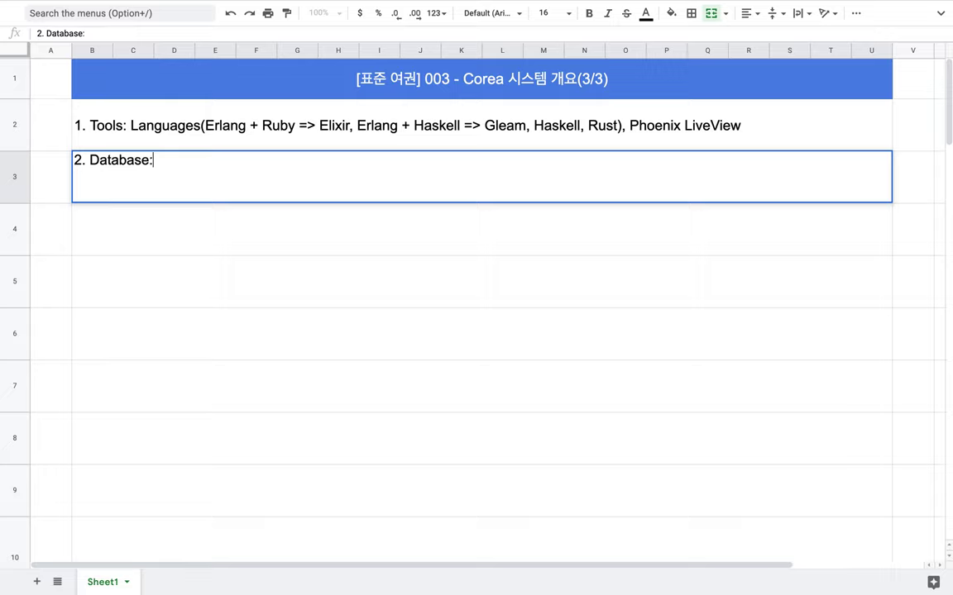
{"action": "type", "text": " Postgre"}
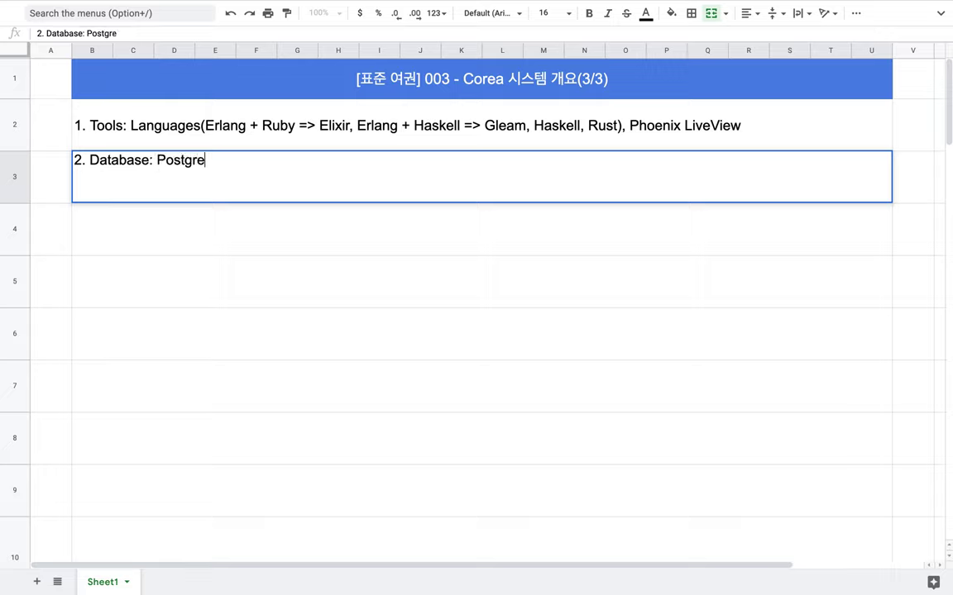
{"action": "type", "text": "SQL, Mongo"}
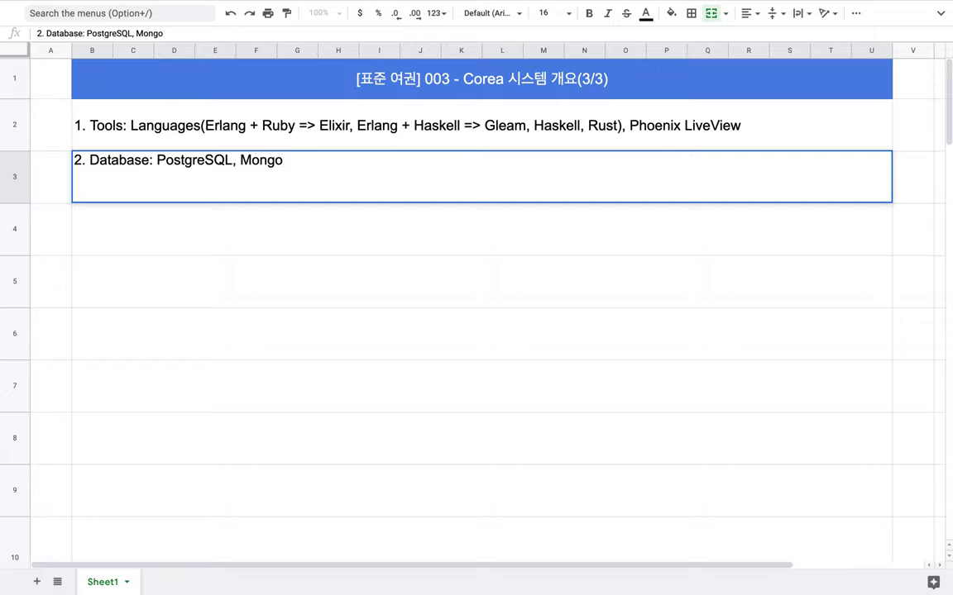
{"action": "type", "text": "DB, Casandra"}
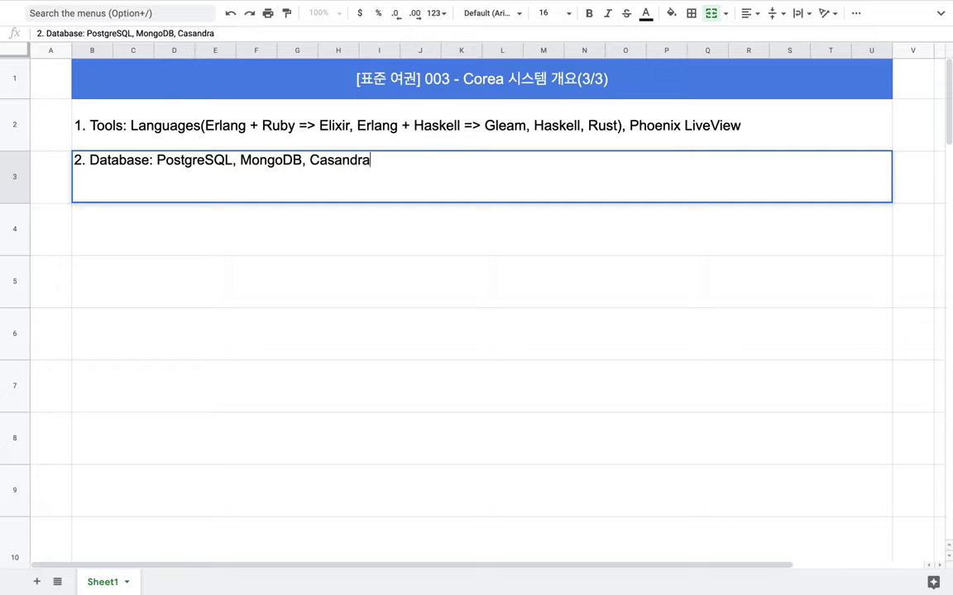
{"action": "key", "text": "Return"}
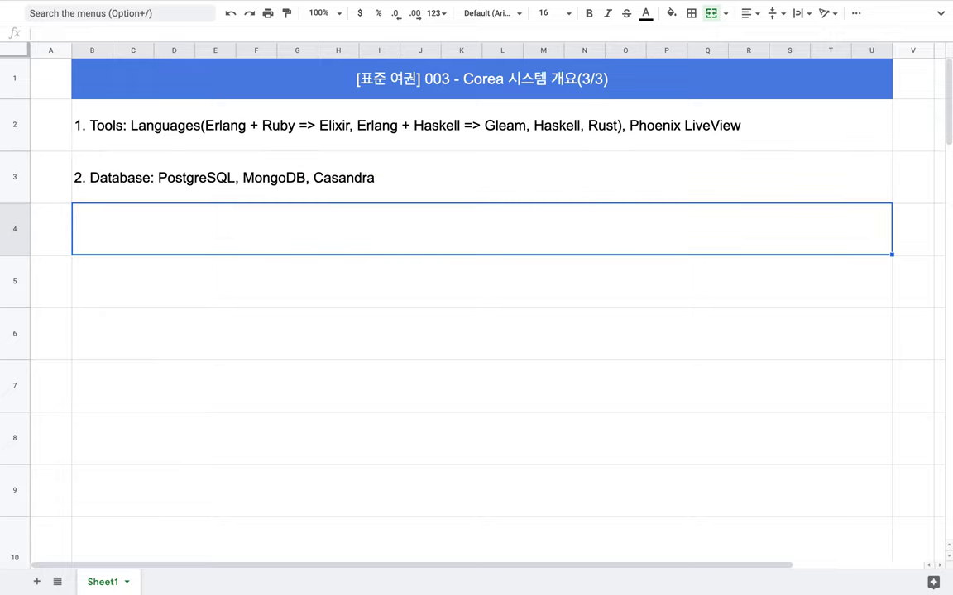
- Enter "3. Cloud: GCP, AWS, Heroku" in row 4
{"action": "type", "text": "3. DI"}
{"action": "key", "text": "BackSpace"}
{"action": "key", "text": "BackSpace"}
{"action": "type", "text": "C"}
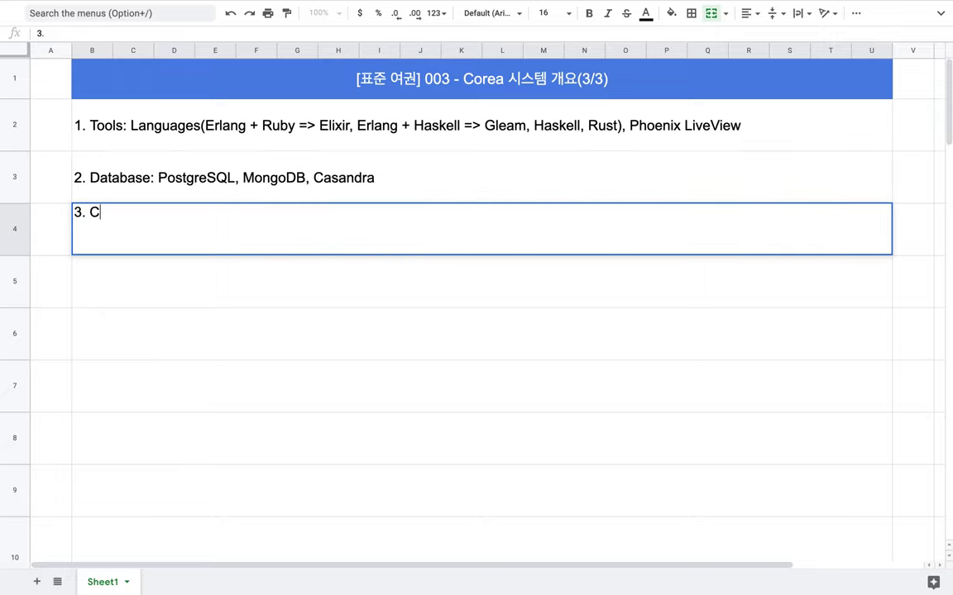
{"action": "type", "text": "loud: "}
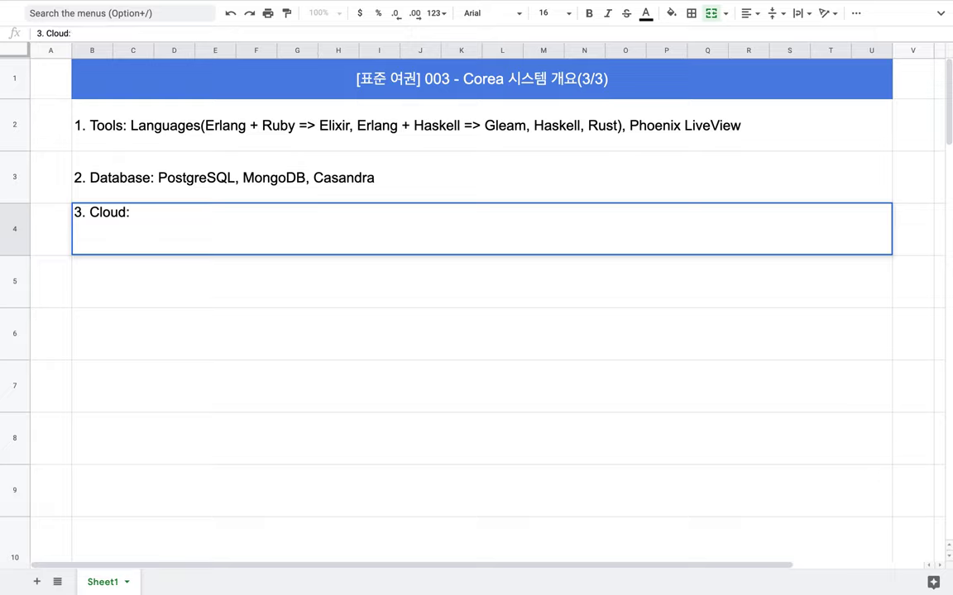
{"action": "type", "text": "GCP, AWS, "}
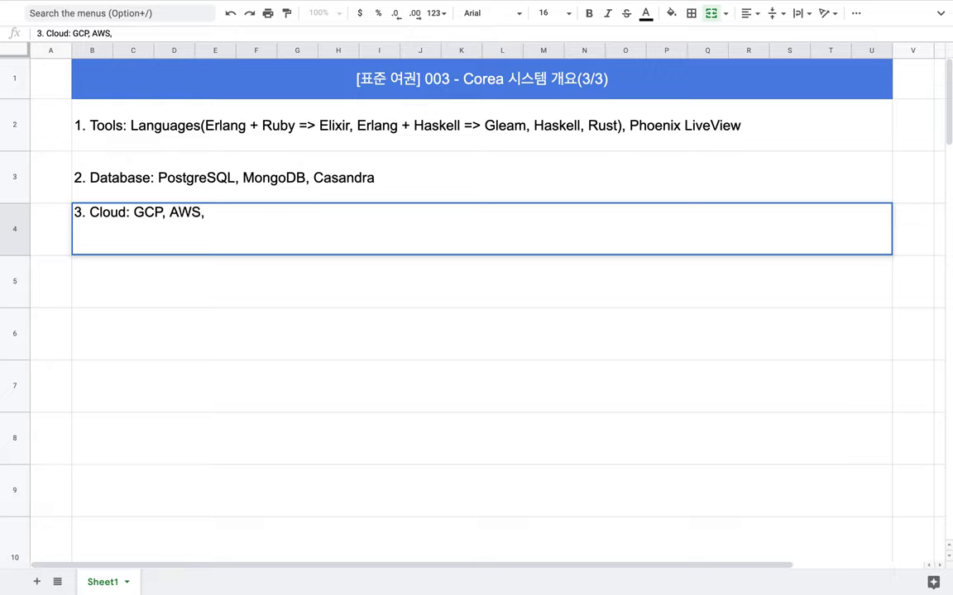
{"action": "type", "text": "Heroku"}
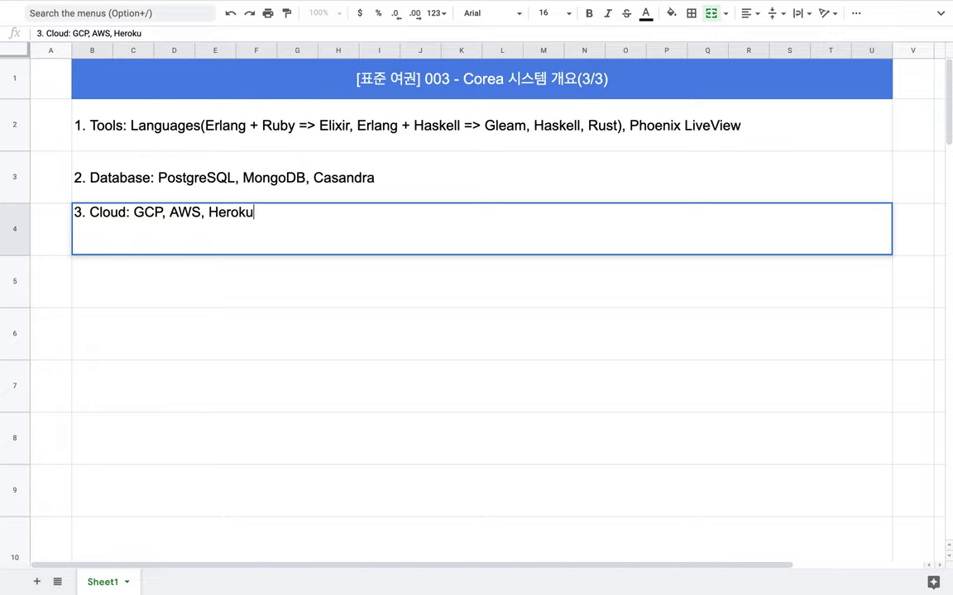
{"action": "key", "text": "Return"}
{"action": "left_click_drag", "start_coordinate": [446, 137], "coordinate": [442, 256]}
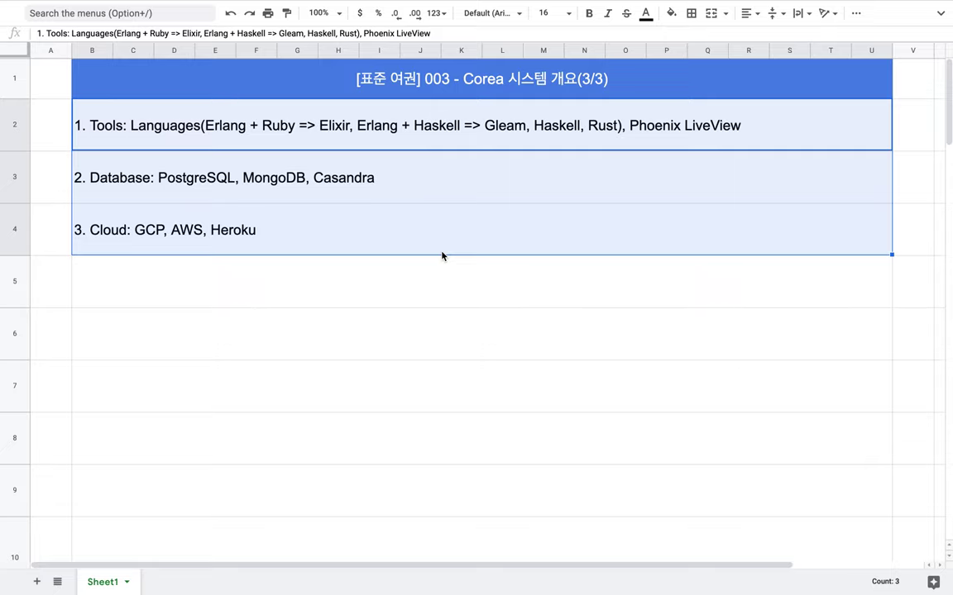
{"action": "double_click", "coordinate": [338, 127]}
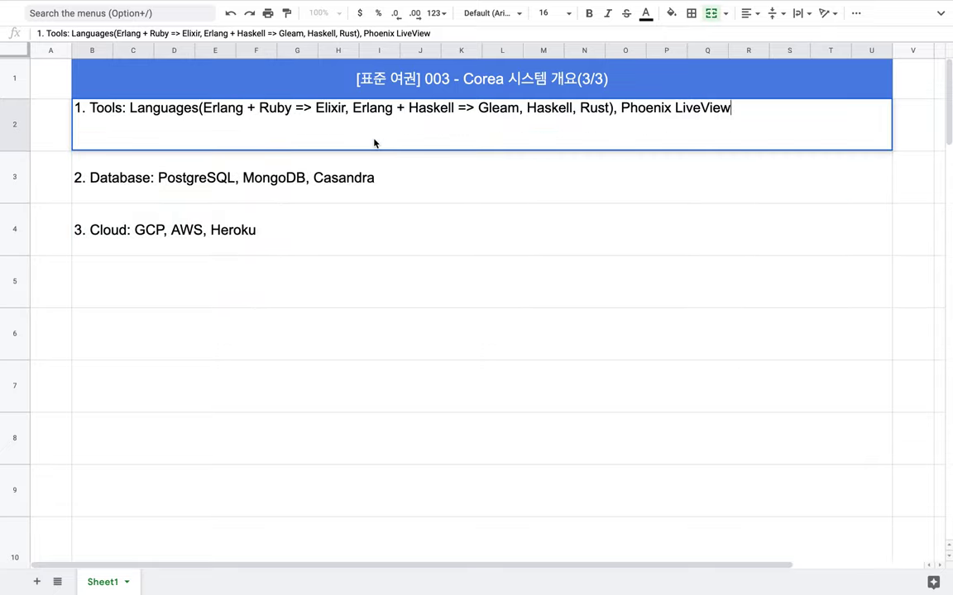
{"action": "double_click", "coordinate": [233, 111]}
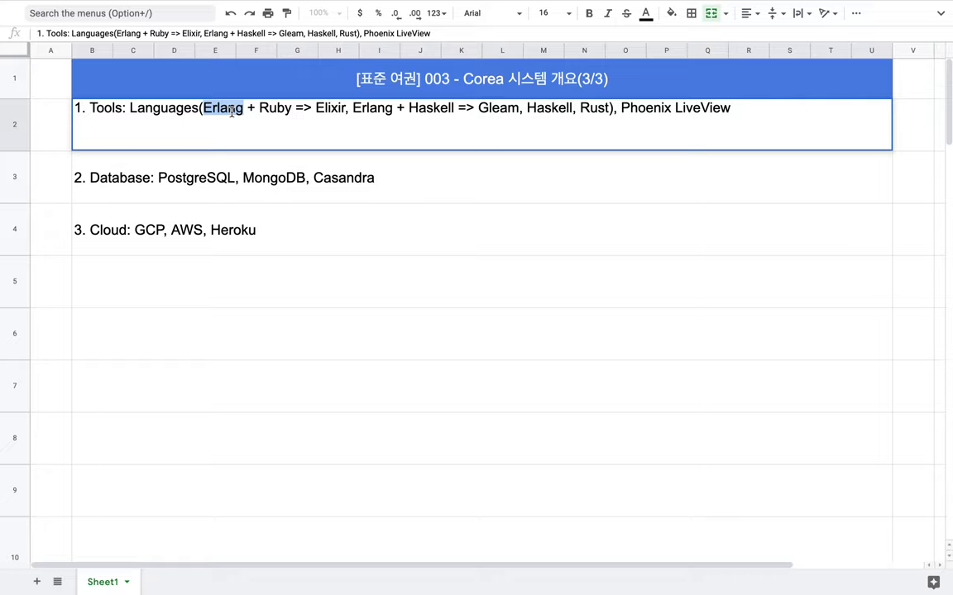
- Start the fourth item in row 5 with the text "4. Erlang 강좌,"
{"action": "left_click", "coordinate": [199, 303]}
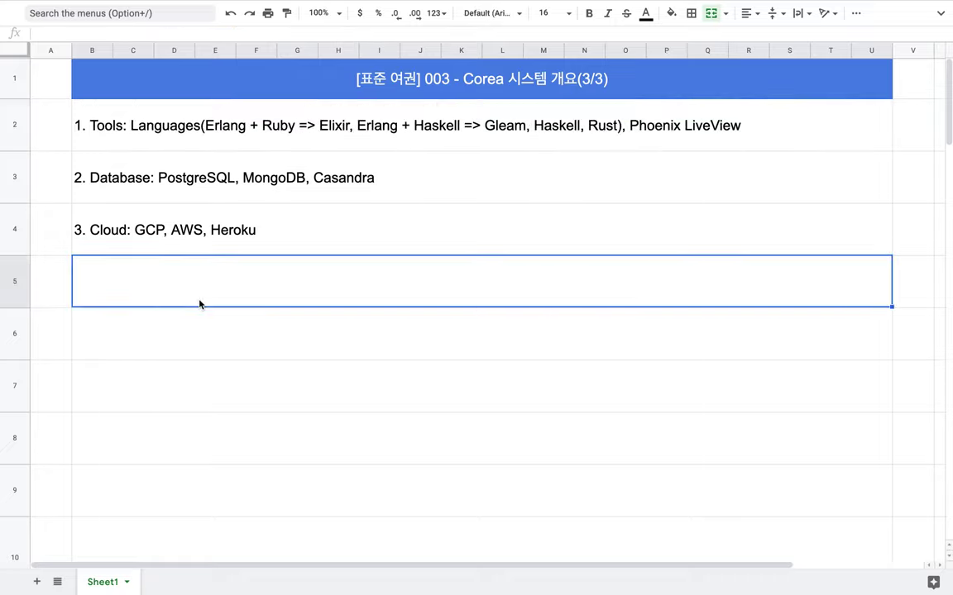
{"action": "type", "text": "4. Erlang "}
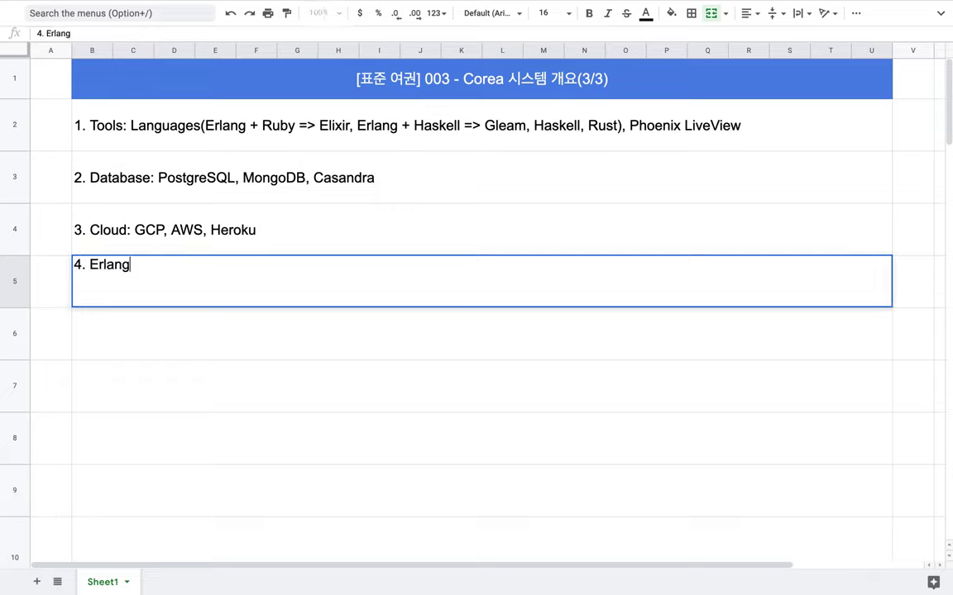
{"action": "type", "text": "강좌"}
{"action": "key", "text": "BackSpace"}
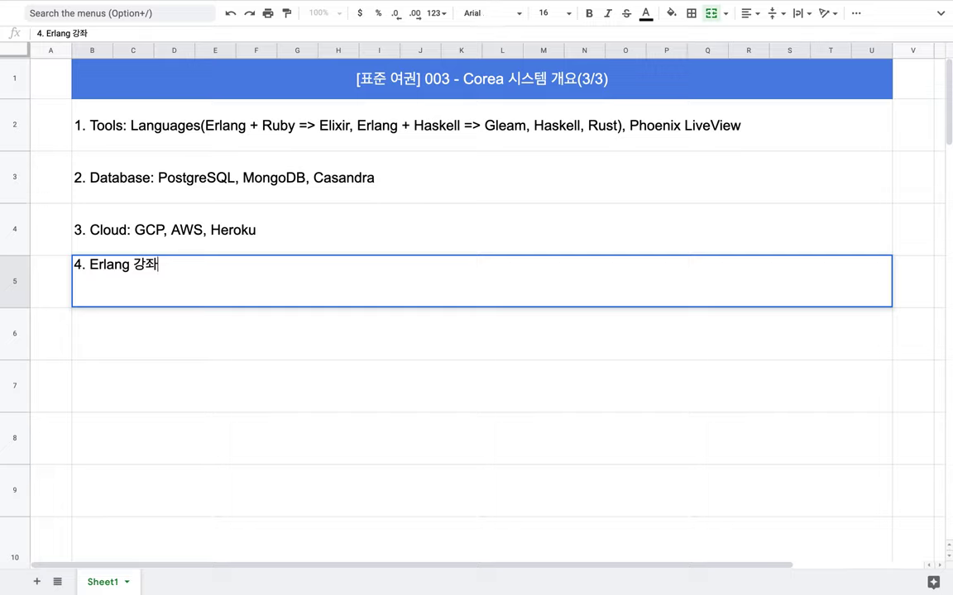
{"action": "type", "text": ","}
- Copy the word "Haskell" from the Tools entry and extend the row 5 entry with "Haskell 강좌,"
{"action": "left_click", "coordinate": [454, 143]}
{"action": "double_click", "coordinate": [442, 124]}
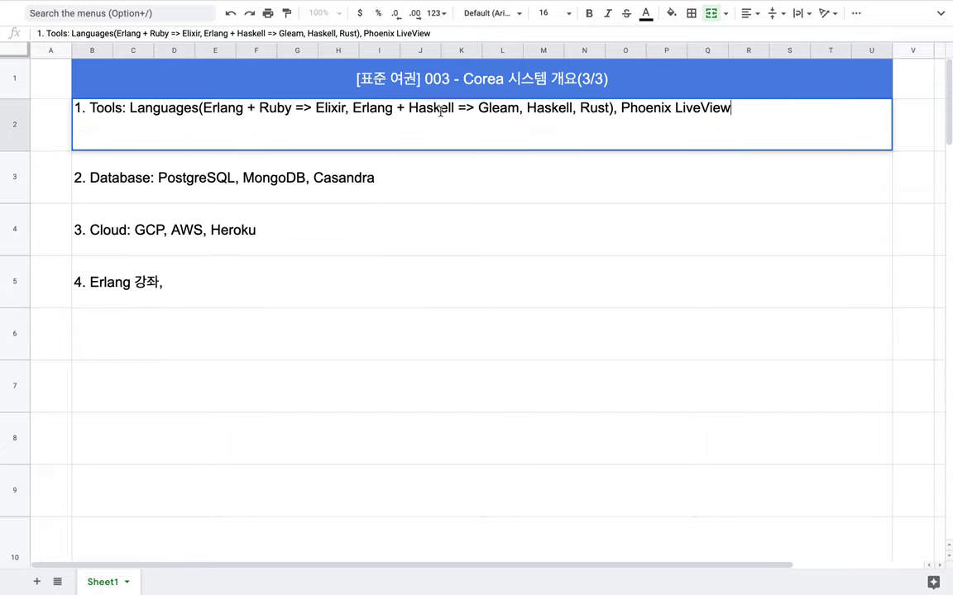
{"action": "left_click_drag", "start_coordinate": [408, 110], "coordinate": [440, 111]}
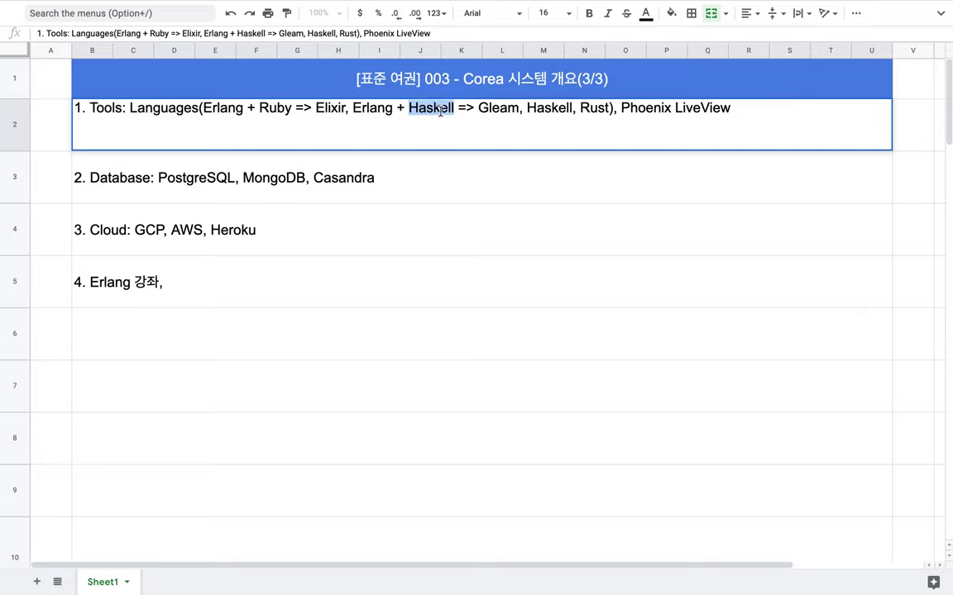
{"action": "key", "text": "ctrl+c"}
{"action": "left_click", "coordinate": [293, 272]}
{"action": "double_click", "coordinate": [293, 272]}
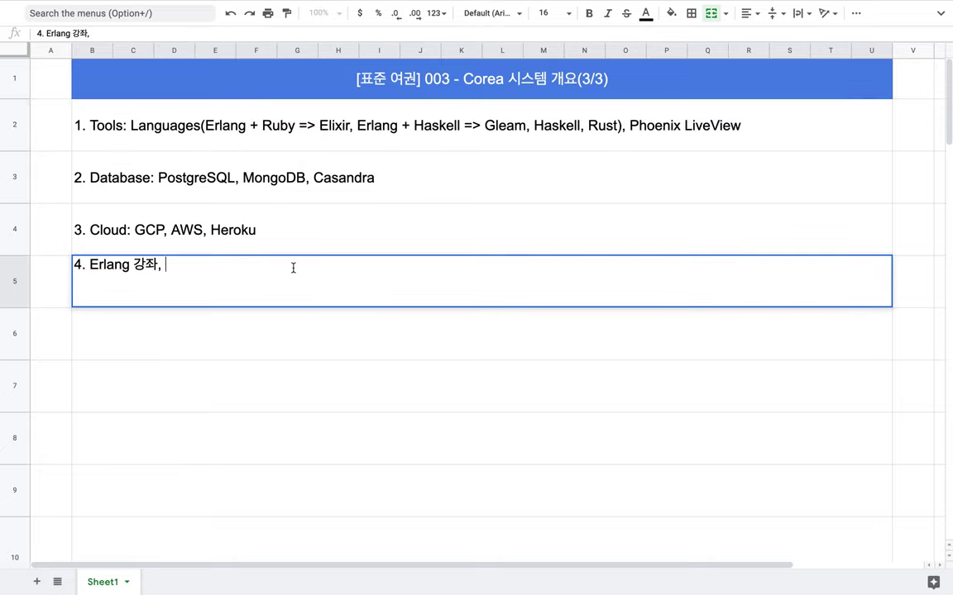
{"action": "key", "text": "ctrl+v"}
{"action": "type", "text": "강좌"}
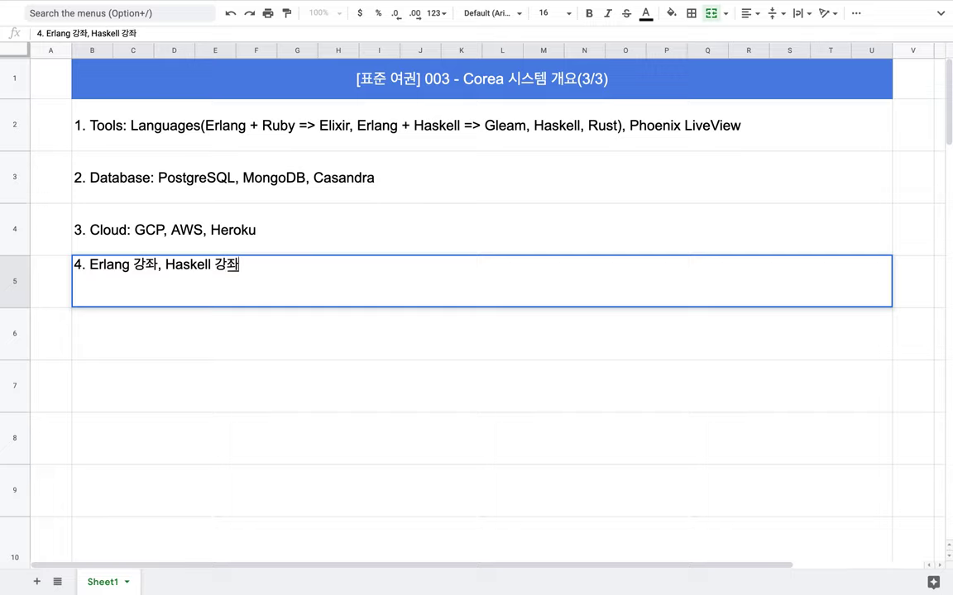
{"action": "type", "text": ","}
{"action": "left_click", "coordinate": [230, 202]}
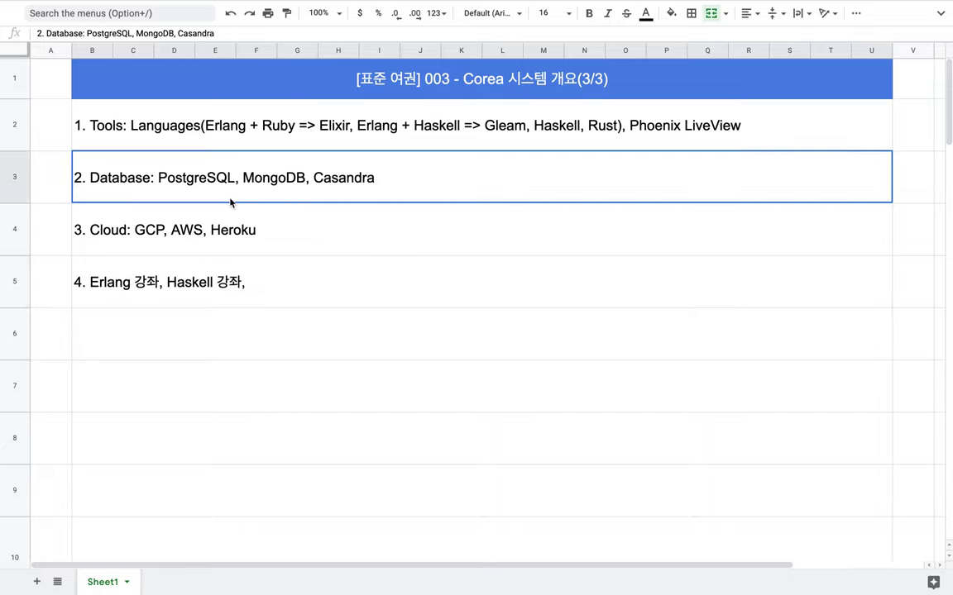
- Append "= 7 db in 7 weeks" after "Casandra" in the Database entry in row 3
{"action": "double_click", "coordinate": [230, 202]}
{"action": "double_click", "coordinate": [139, 166]}
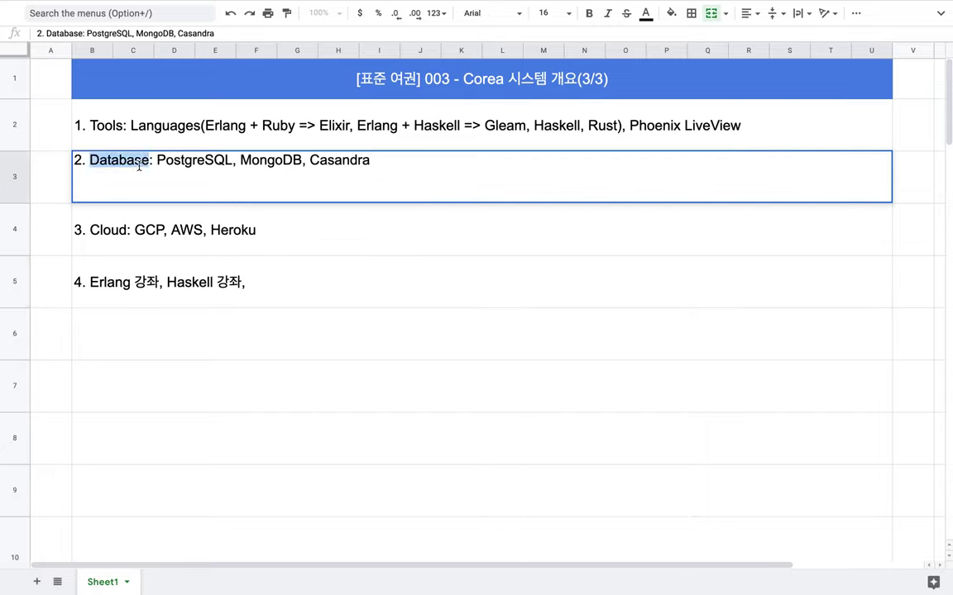
{"action": "double_click", "coordinate": [195, 160]}
{"action": "double_click", "coordinate": [271, 160]}
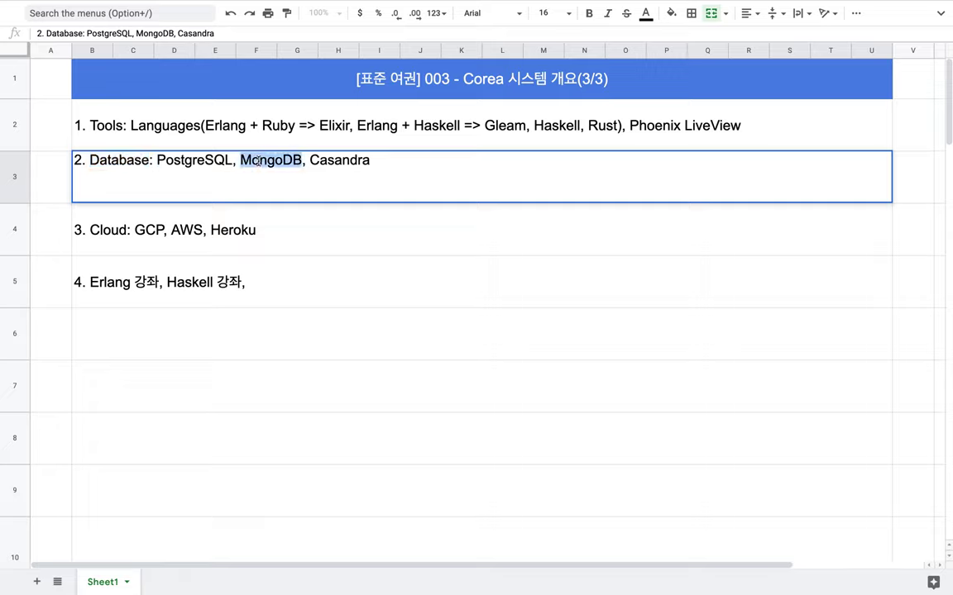
{"action": "double_click", "coordinate": [333, 167]}
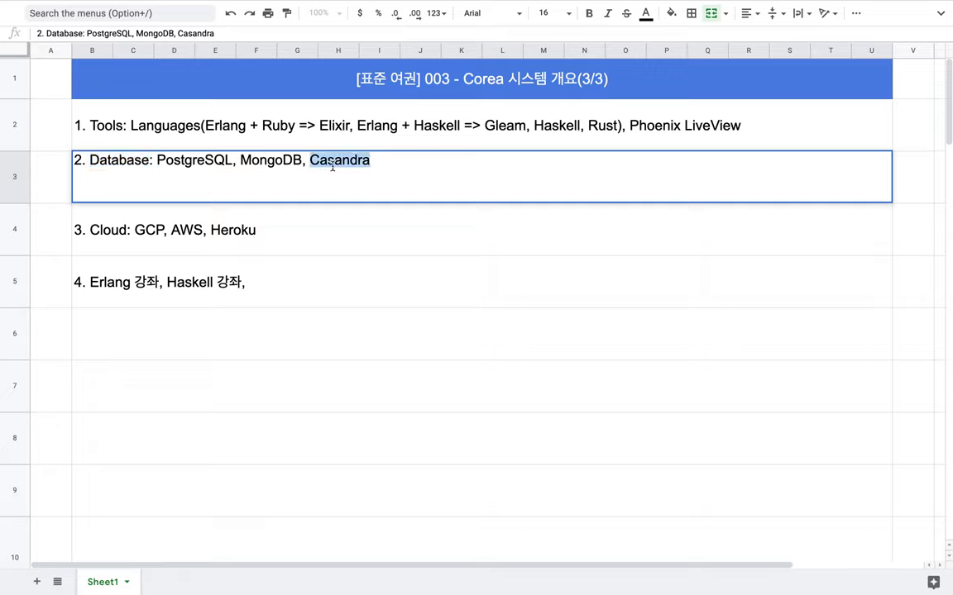
{"action": "left_click", "coordinate": [381, 166]}
{"action": "type", "text": "= "}
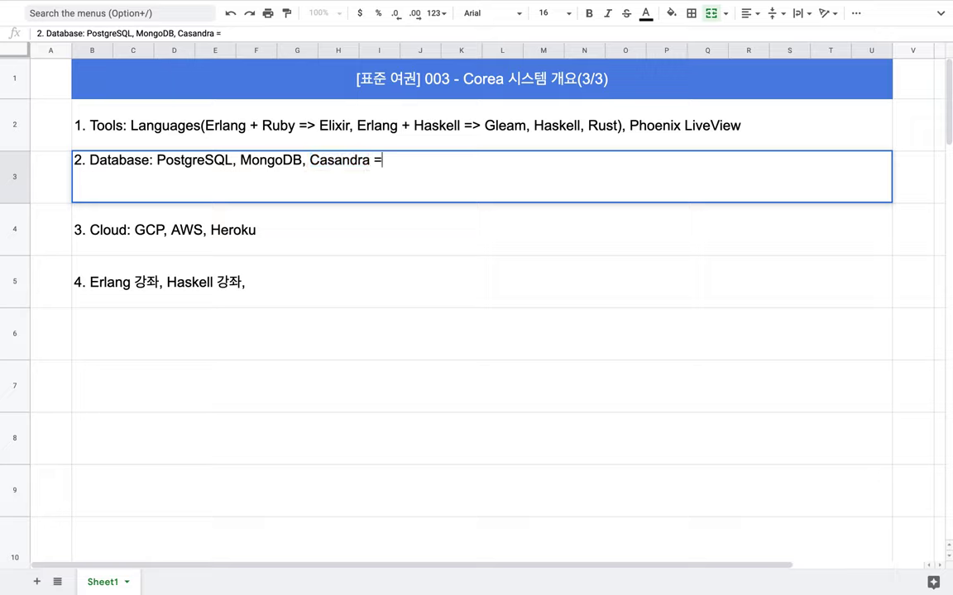
{"action": "type", "text": "7 db in 7 weeks"}
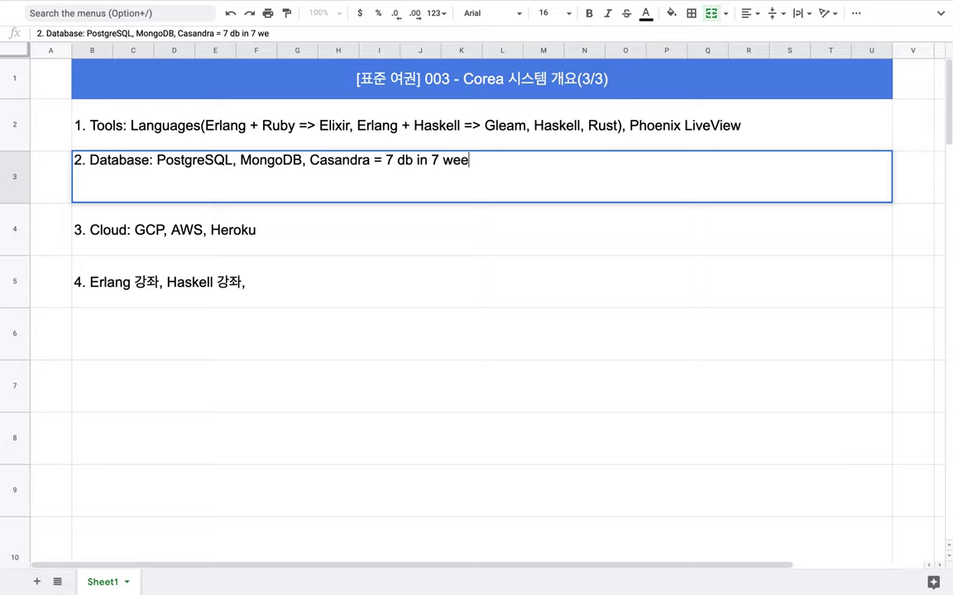
- Extend the course list in row 5 with "DB 강좌,"
{"action": "double_click", "coordinate": [299, 281]}
{"action": "type", "text": "DB "}
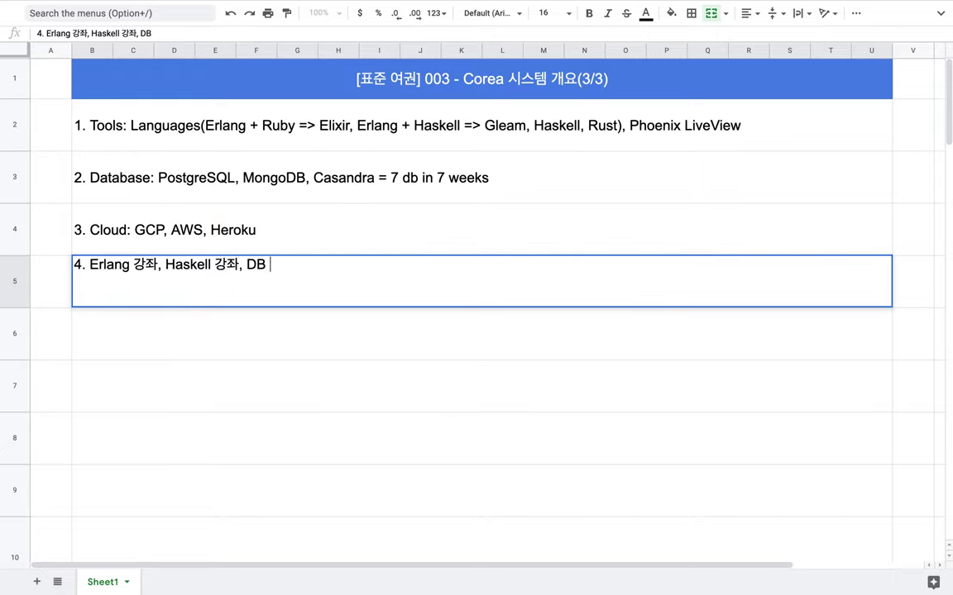
{"action": "type", "text": "강좌,"}
- Start a fifth item in row 6 with the text "5. Git"
{"action": "left_click", "coordinate": [217, 327]}
{"action": "type", "text": "5. 행"}
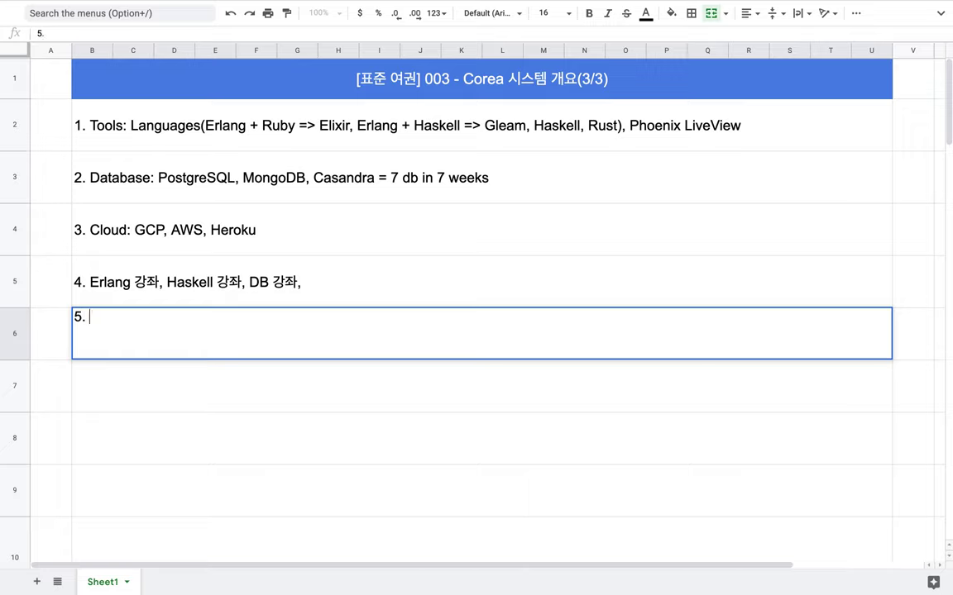
{"action": "key", "text": "BackSpace"}
{"action": "key", "text": "BackSpace"}
{"action": "key", "text": "BackSpace"}
{"action": "type", "text": "Git"}
- Add "Professional Git 강좌" to the end of the course list in row 5
{"action": "left_click", "coordinate": [359, 282]}
{"action": "double_click", "coordinate": [359, 282]}
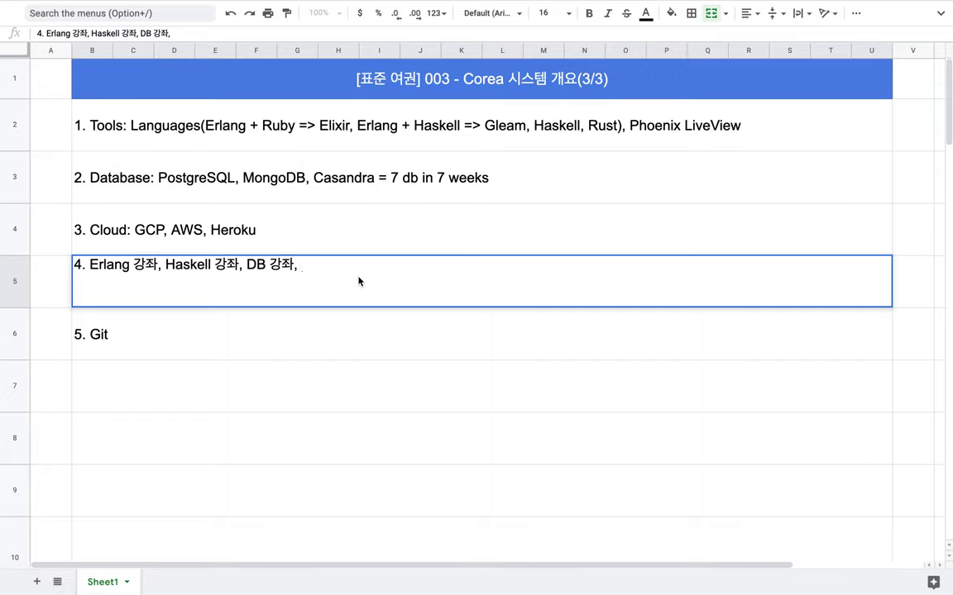
{"action": "type", "text": "PRo"}
{"action": "key", "text": "BackSpace"}
{"action": "key", "text": "BackSpace"}
{"action": "type", "text": "rofessional"}
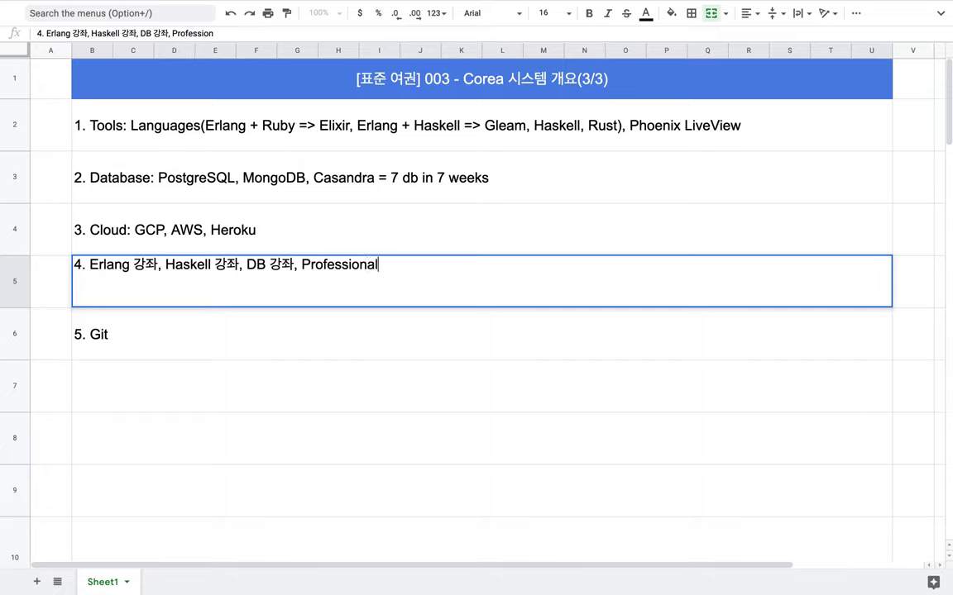
{"action": "type", "text": " Git 강좌"}
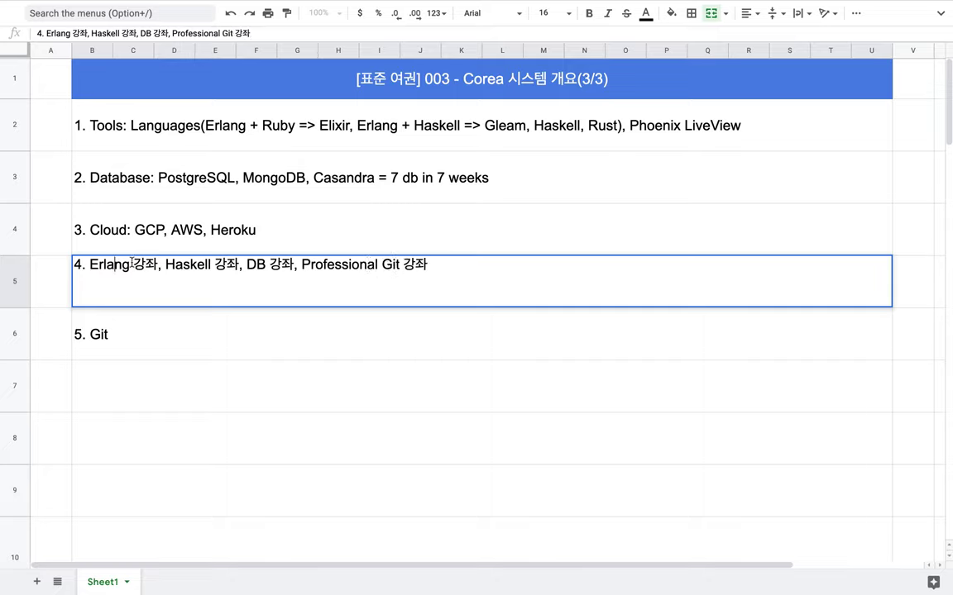
{"action": "left_click_drag", "start_coordinate": [115, 264], "coordinate": [421, 264]}
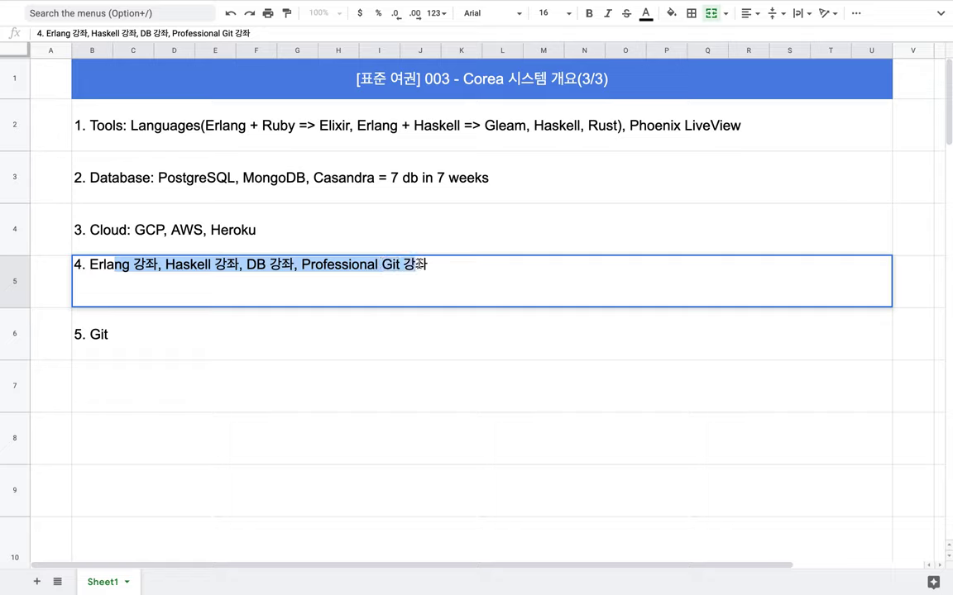
- Delete the "5. Git" entry from row 6
{"action": "left_click", "coordinate": [251, 339]}
{"action": "key", "text": "Delete"}
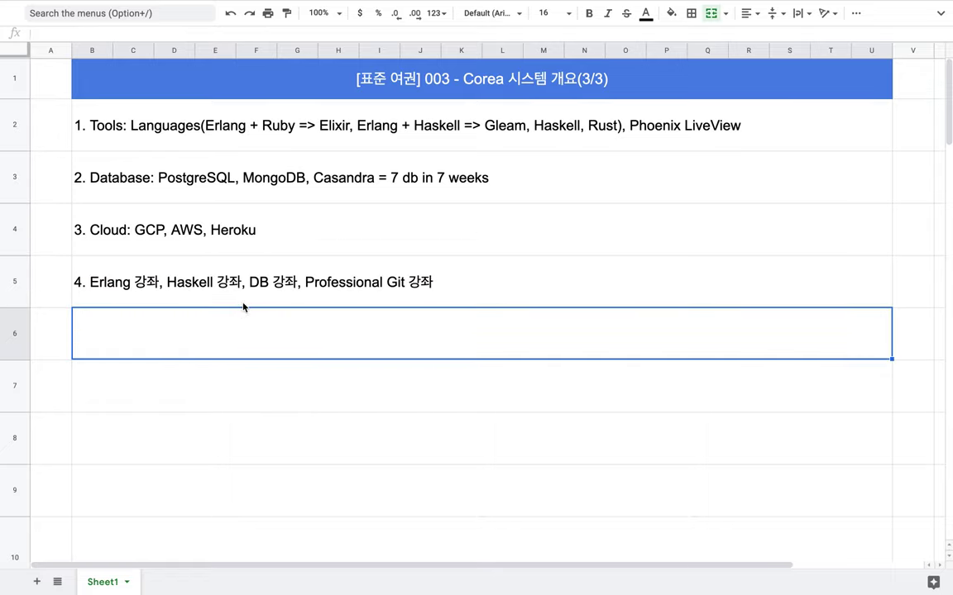
{"action": "left_click", "coordinate": [248, 298]}
{"action": "key", "text": "Return"}
{"action": "left_click_drag", "start_coordinate": [86, 264], "coordinate": [436, 265]}
{"action": "left_click", "coordinate": [525, 77]}
{"action": "key", "text": "Return"}
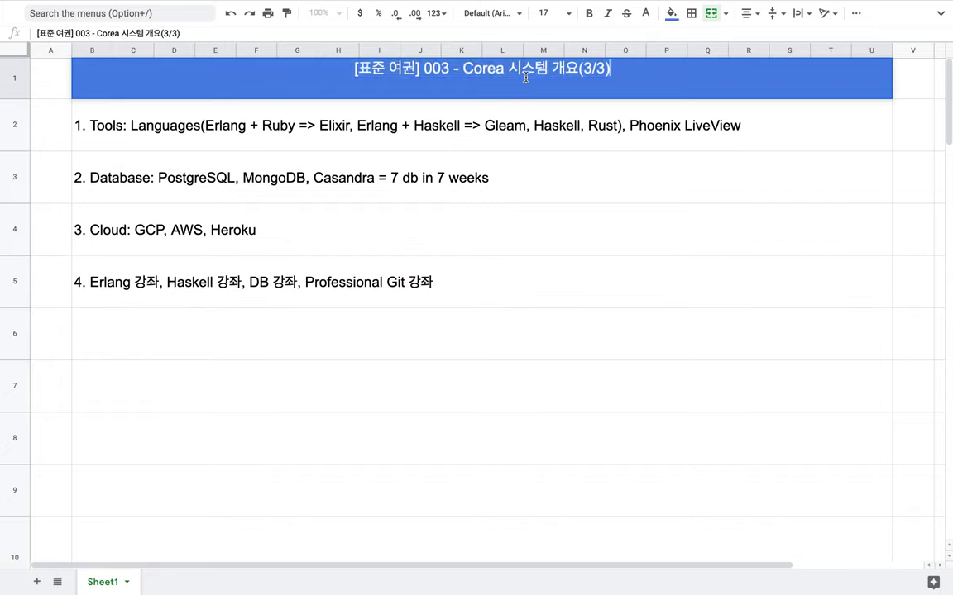
{"action": "key", "text": "super+a"}
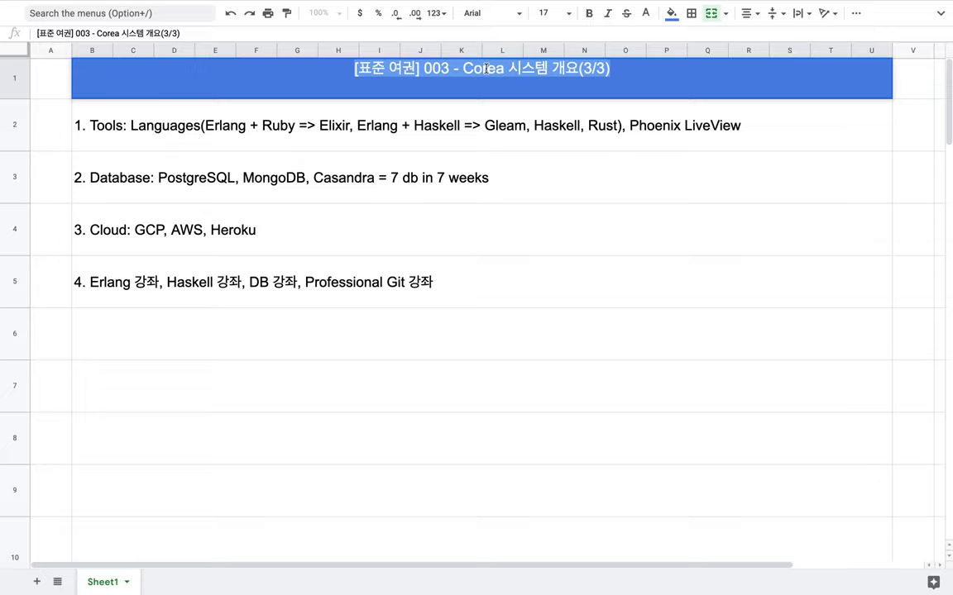
- Insert "JavaScript," as the first language in the Tools entry in row 2, before "Erlang + Ruby"
{"action": "left_click", "coordinate": [200, 116]}
{"action": "key", "text": "Return"}
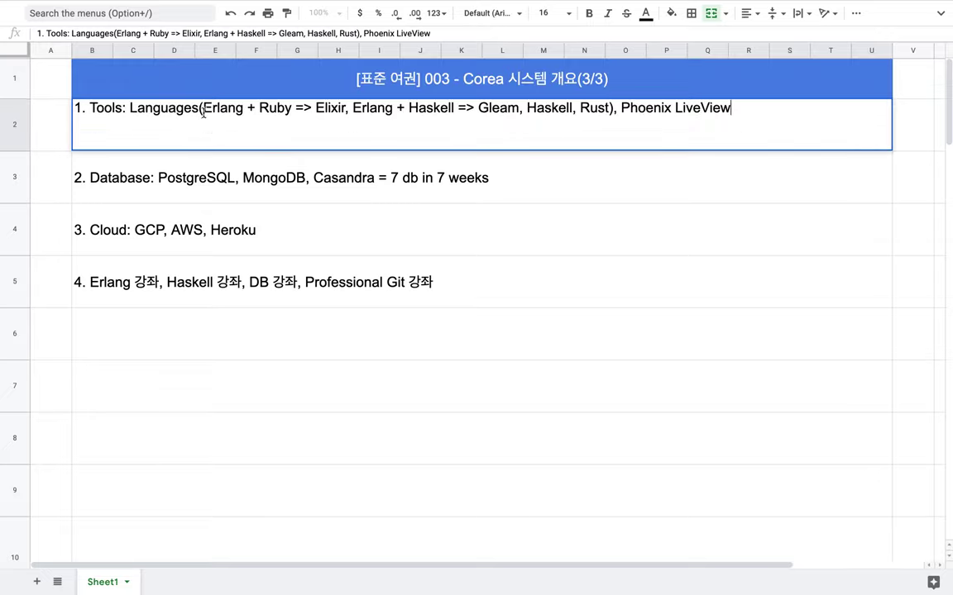
{"action": "left_click", "coordinate": [203, 108]}
{"action": "type", "text": "ㅌ"}
{"action": "key", "text": "BackSpace"}
{"action": "key", "text": "BackSpace"}
{"action": "type", "text": "JavaScript,"}
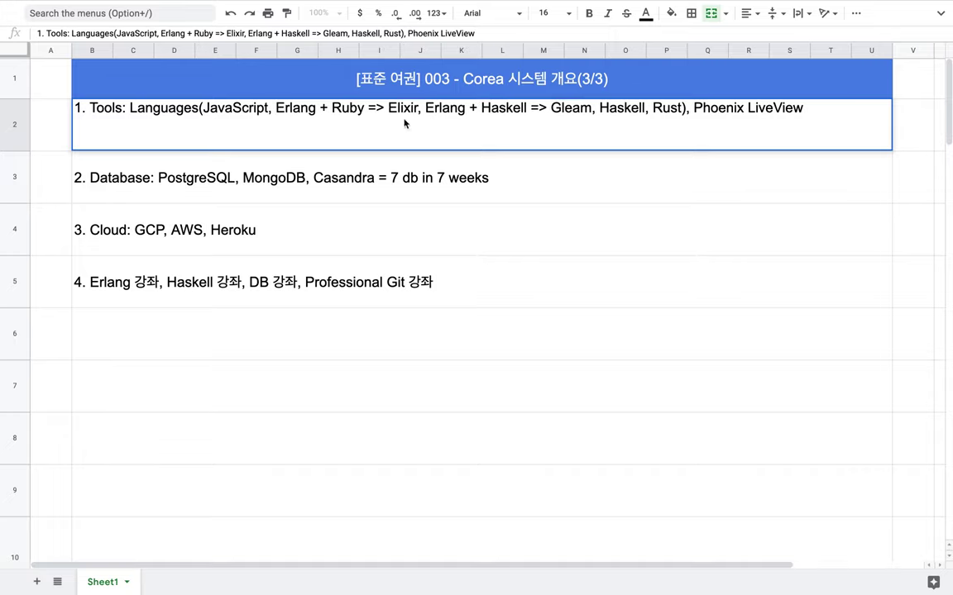
{"action": "triple_click", "coordinate": [254, 109]}
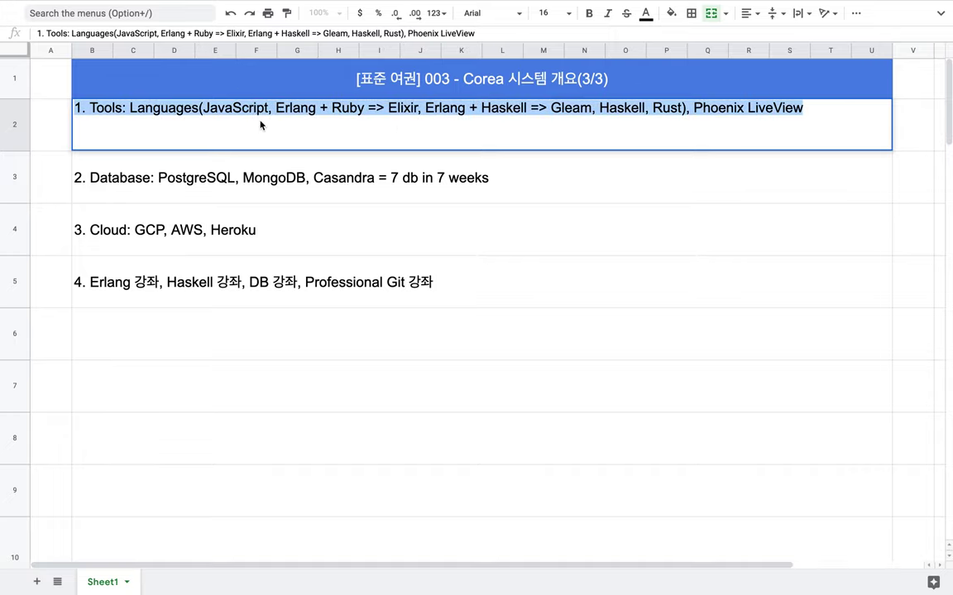
{"action": "left_click", "coordinate": [331, 114]}
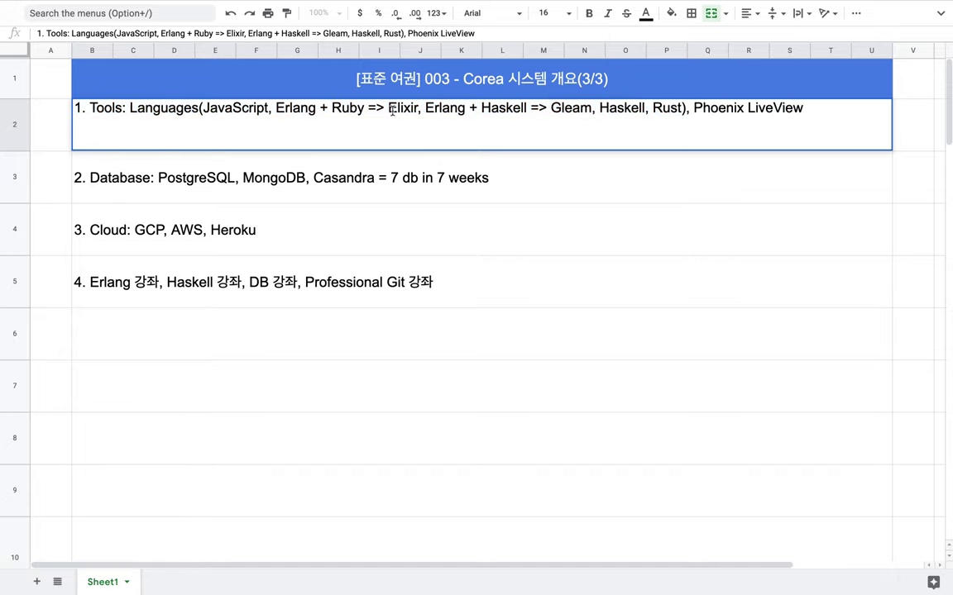
{"action": "left_click", "coordinate": [259, 189]}
{"action": "left_click", "coordinate": [230, 281]}
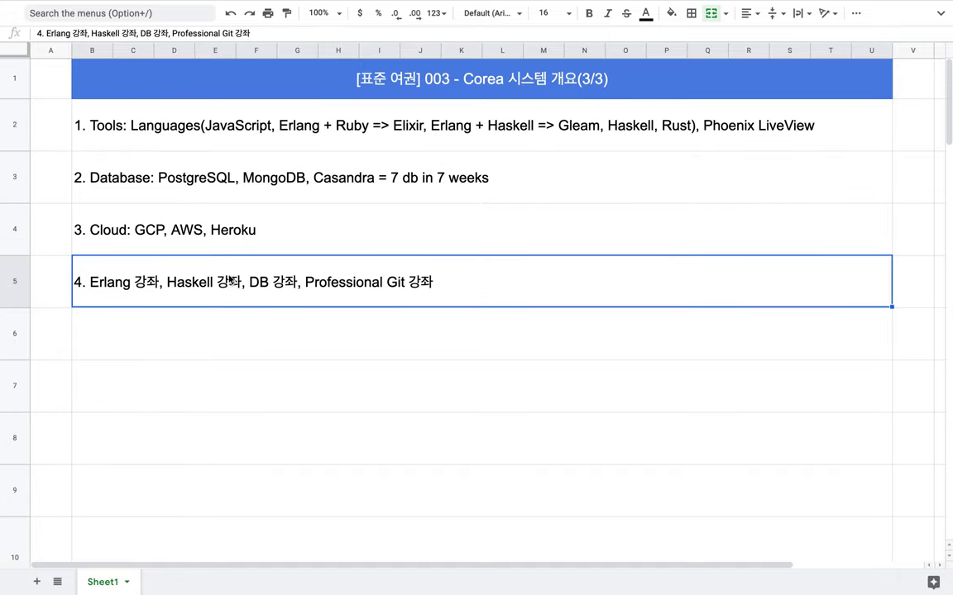